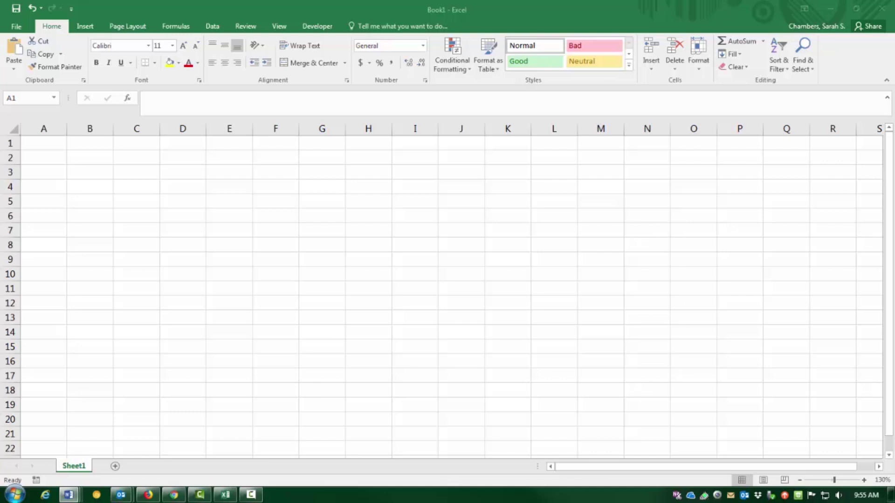
Enter 5 in cell A1 and 6 in cell A2.
left_click(55, 144)
type("5")
key("Return")
type("6")
key("Return")
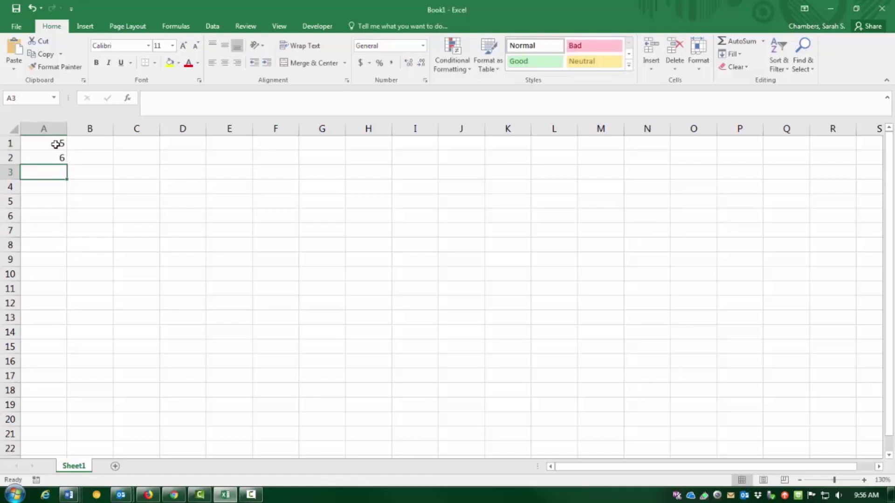
Enter the formula =SUM(A1+B1) in cell A3.
type("=")
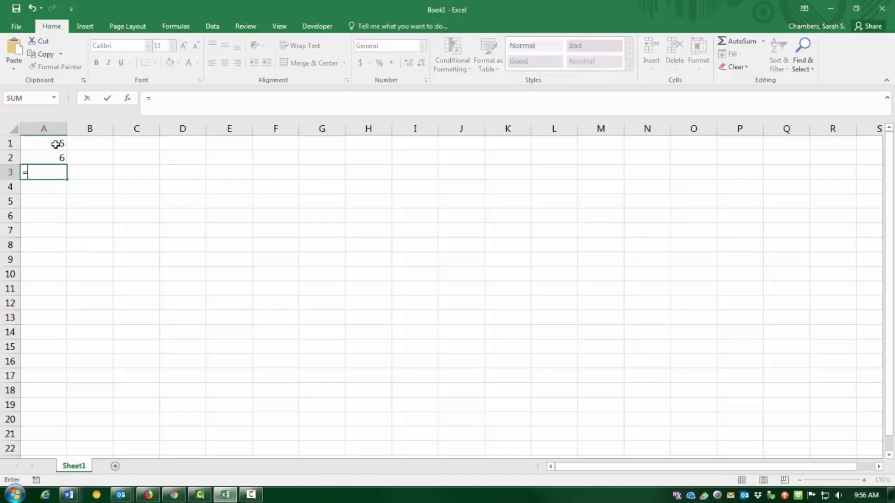
type("SUM(")
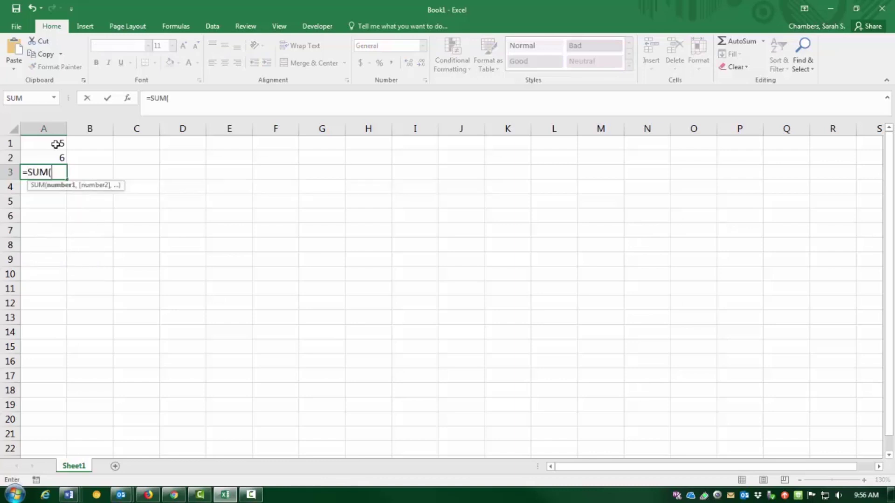
type("A")
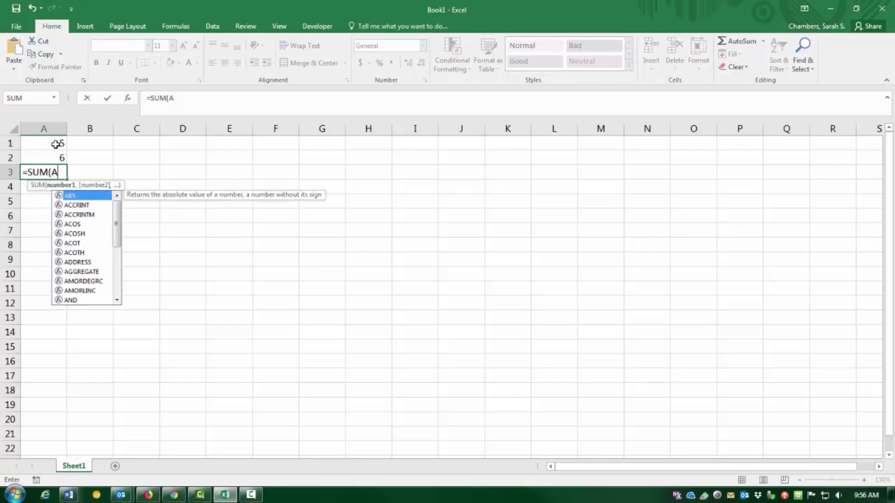
key("BackSpace")
type("A1")
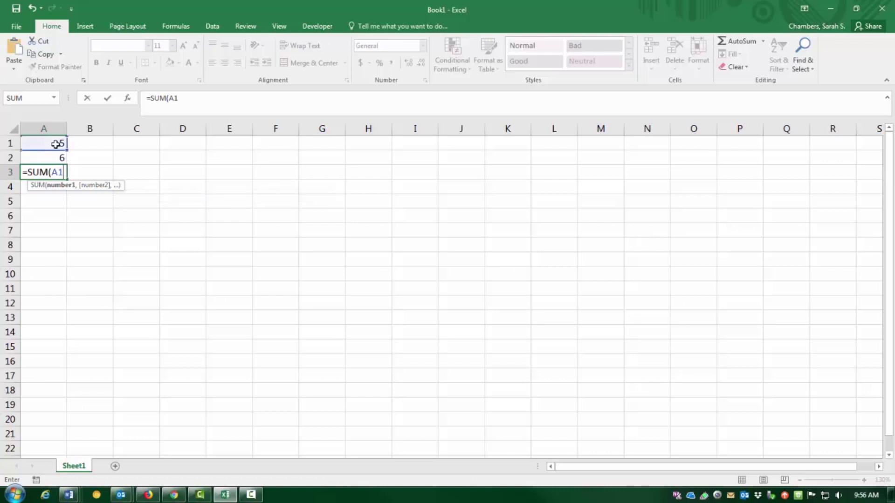
type("+B")
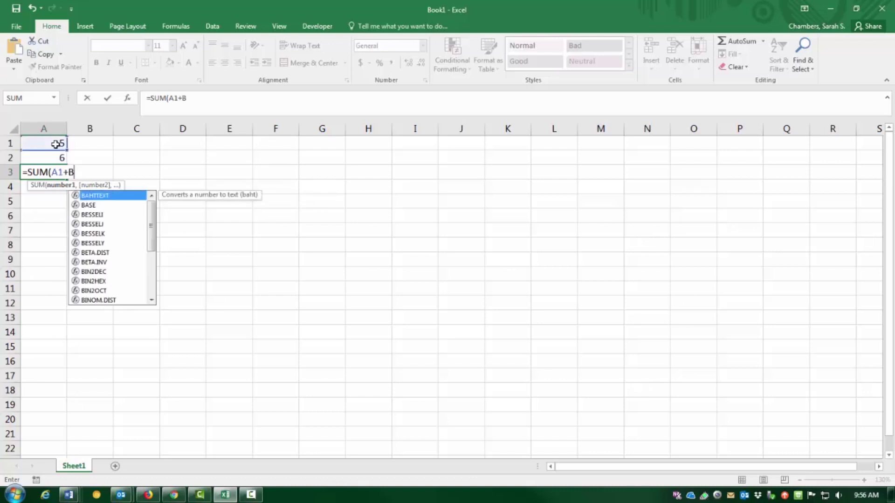
type("1)")
key("Return")
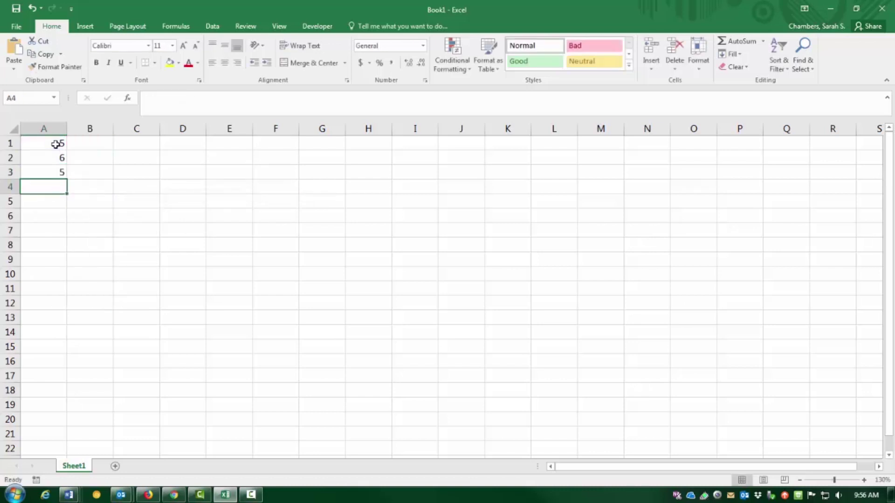
Try to edit the B1 reference in A3's formula, and clear the cell.
left_click(52, 171)
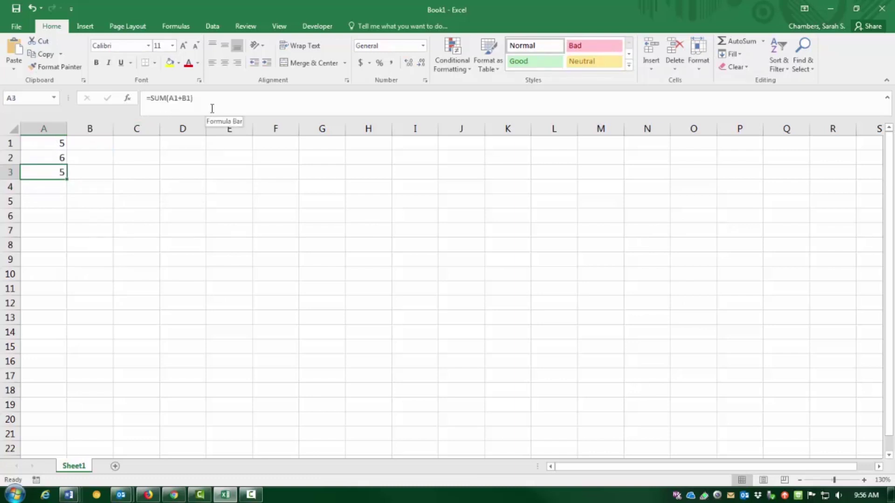
left_click(188, 100)
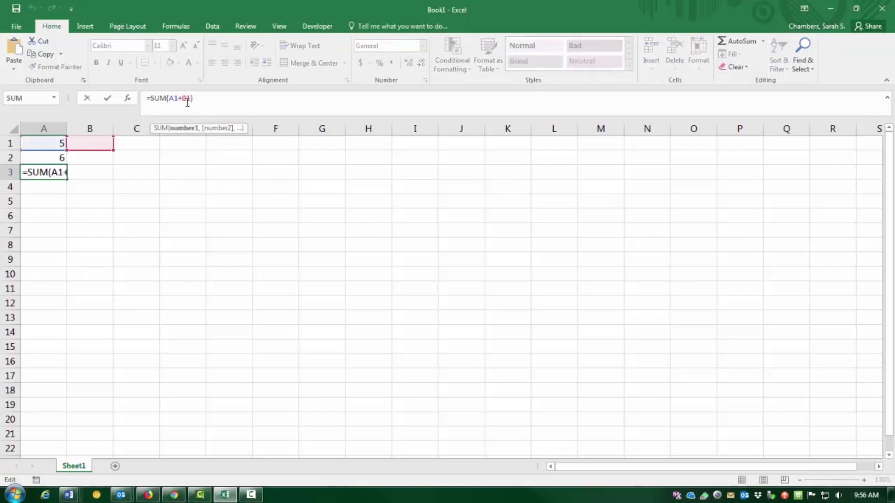
key("BackSpace")
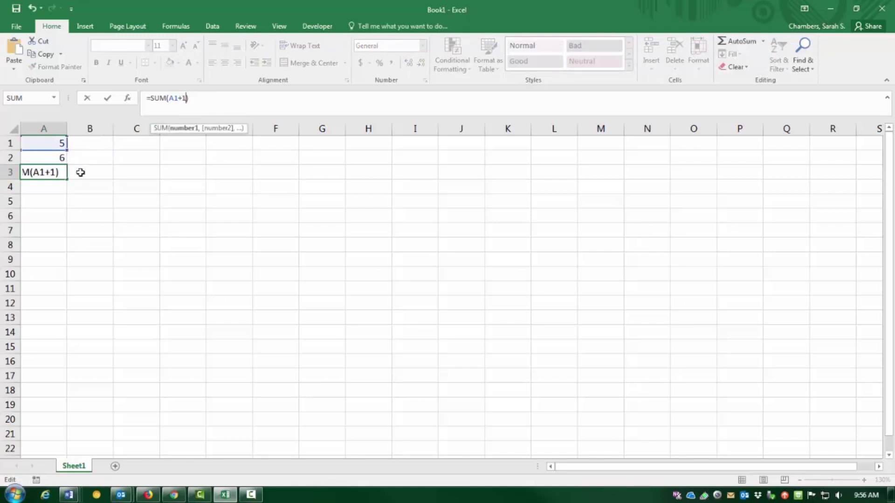
left_click(66, 172)
key("Delete")
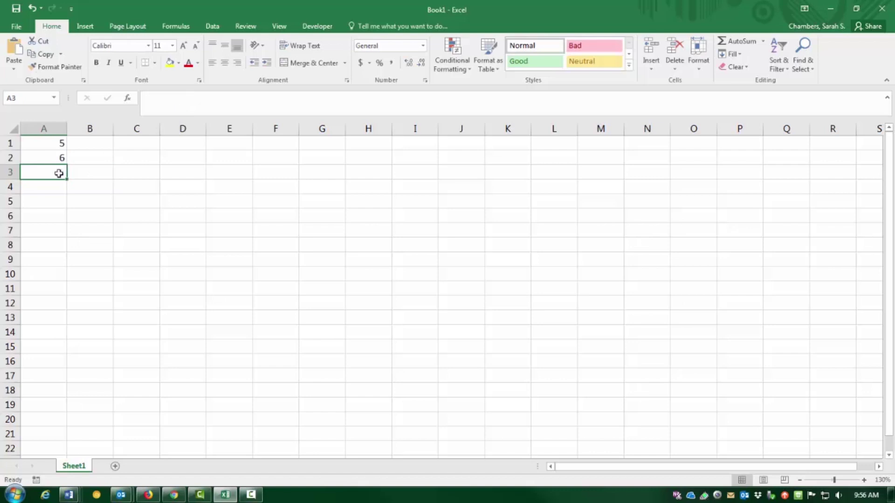
Enter the formula =SUM(A1+A2) in cell A3.
type("=")
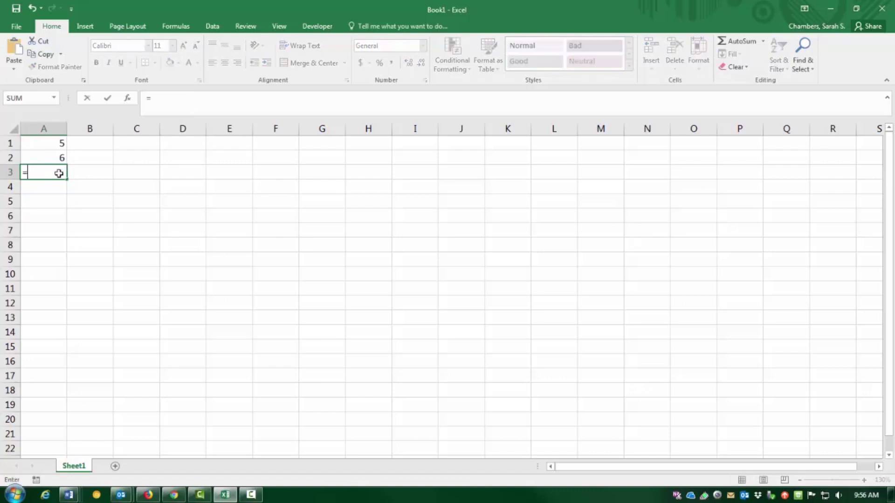
type("SUM(")
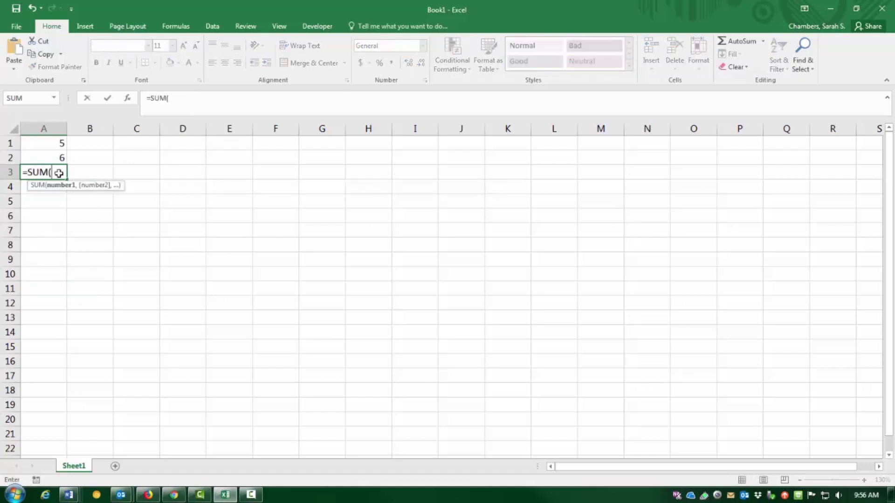
type("A1+A2)")
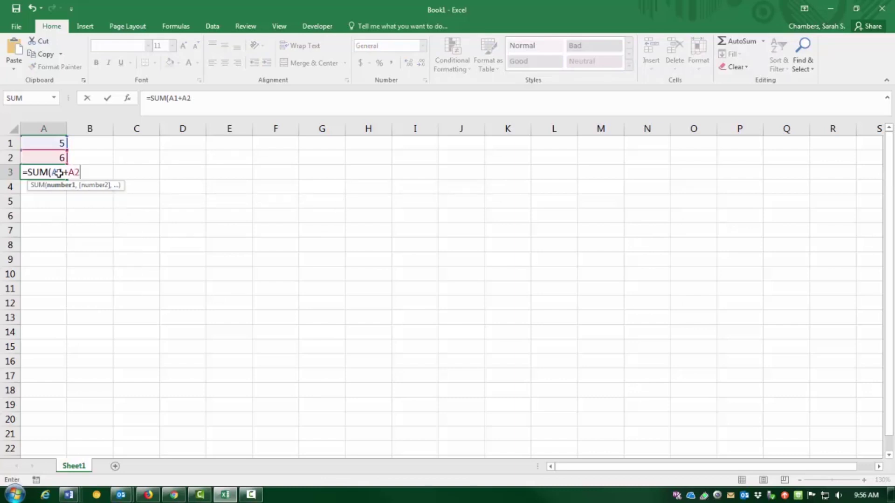
key("Return")
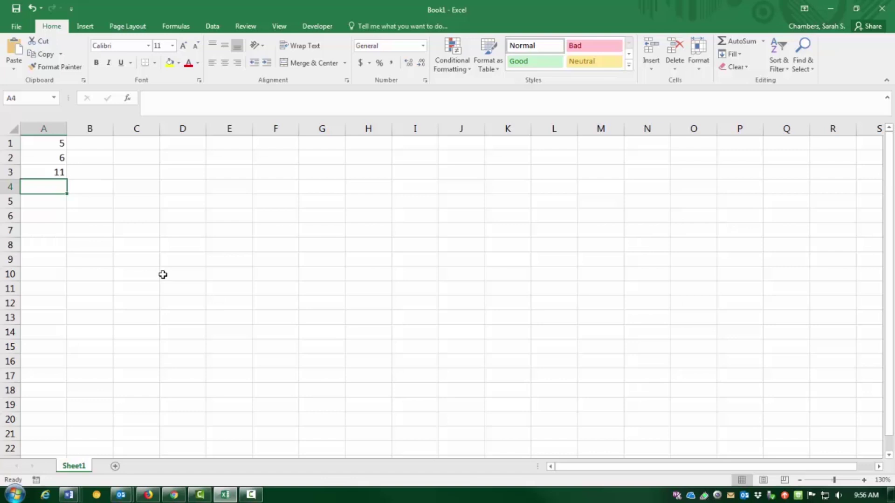
Clear cell A3 and search the Insert Function dialog for Sum, closing it without inserting anything.
left_click(52, 169)
key("Delete")
left_click(131, 99)
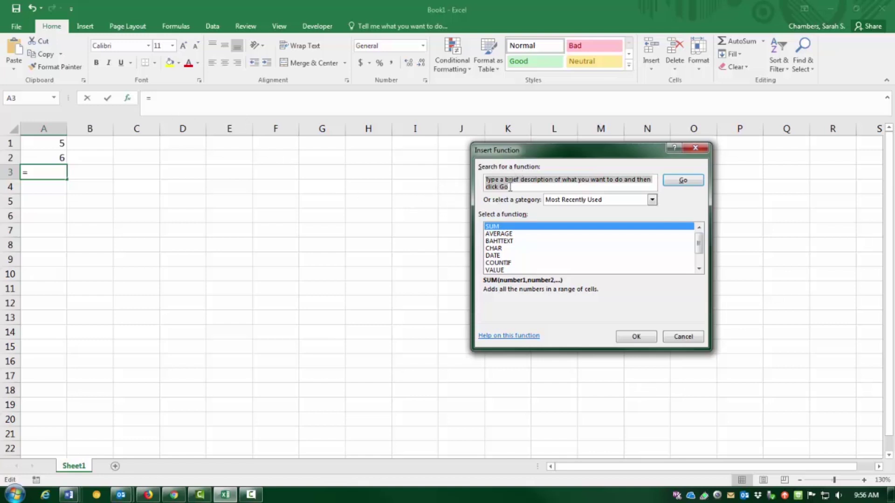
type("Sum")
key("Return")
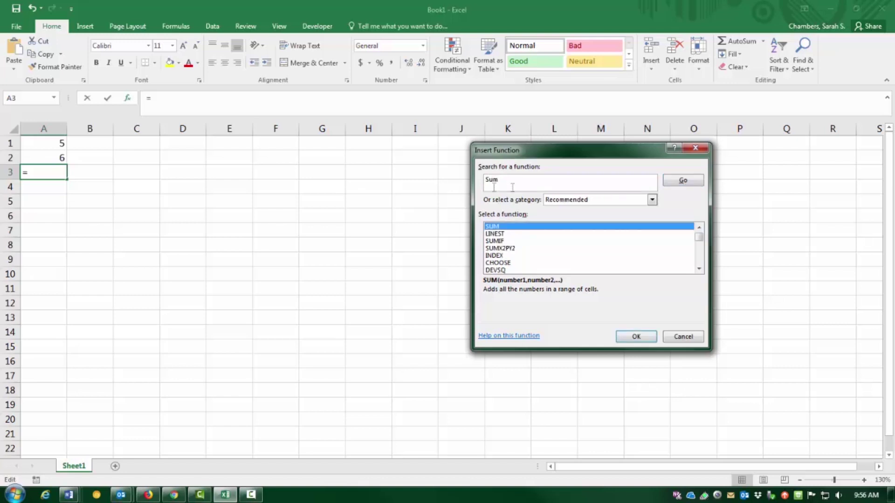
key("alt+Tab")
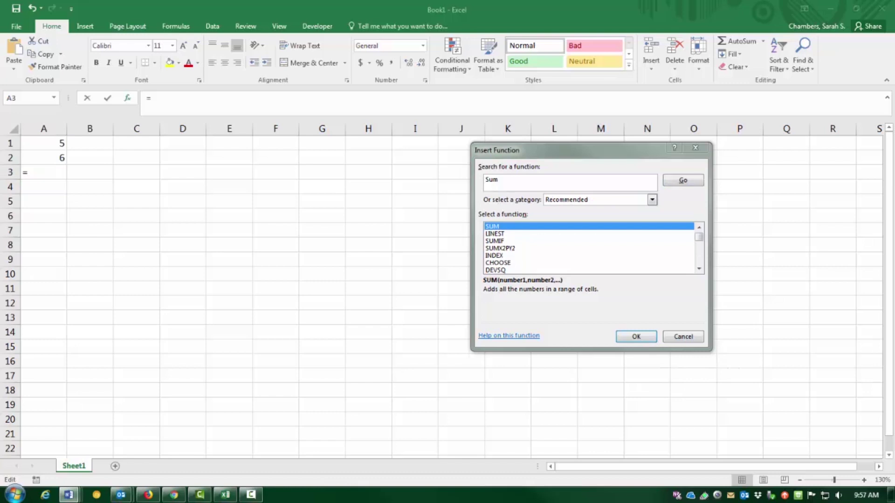
left_click(695, 148)
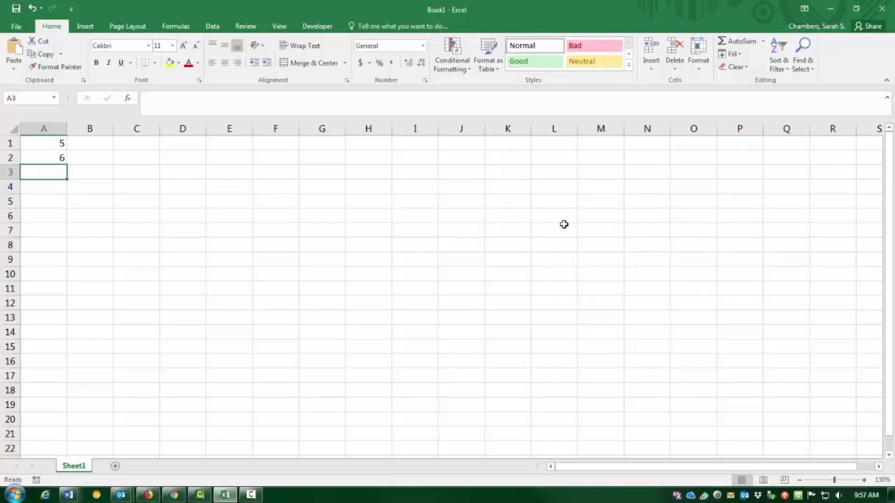
Browse the function library's categories, including the Financial, Logical, Text and Date & Time functions.
left_click(176, 26)
left_click(81, 63)
left_click(108, 68)
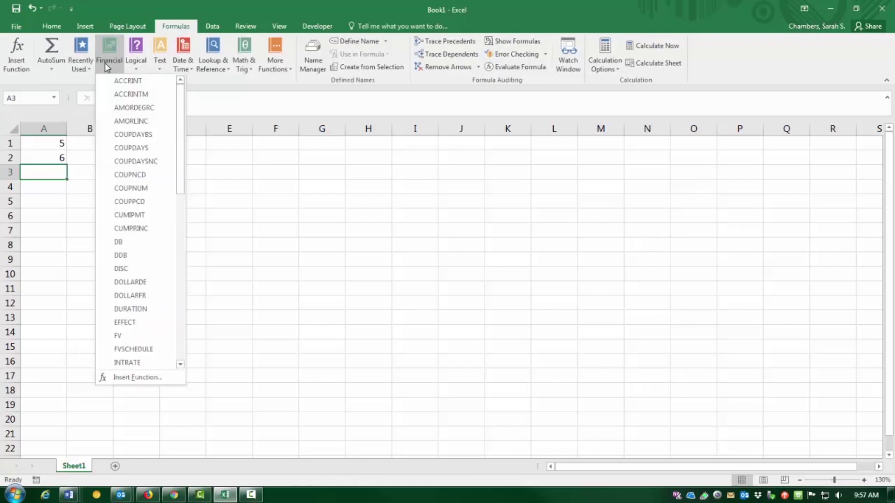
scroll(116, 201, "down", 11)
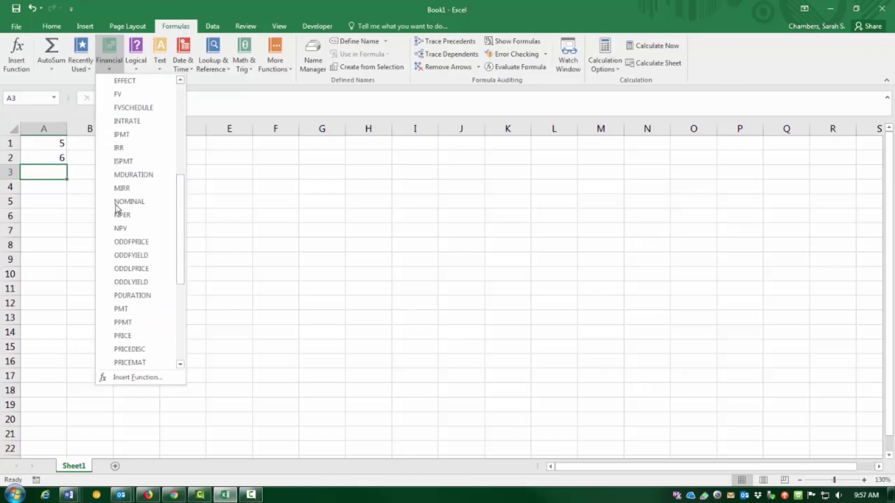
left_click(138, 69)
left_click(160, 68)
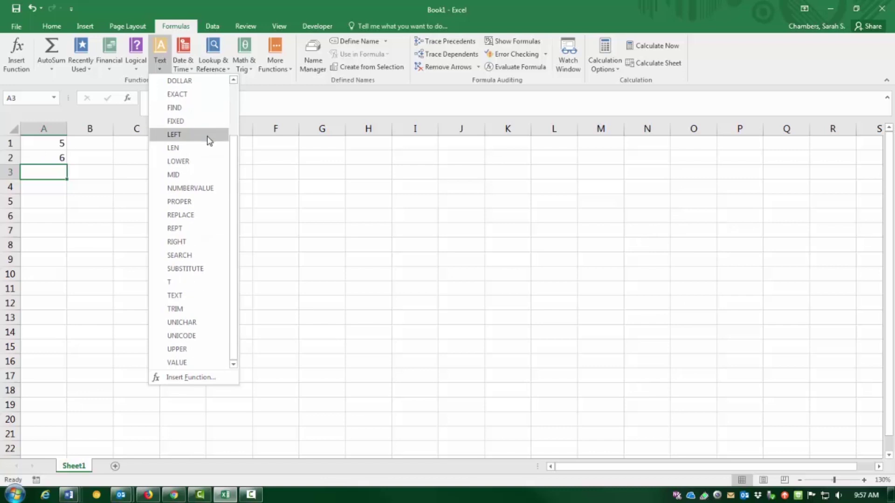
left_click(183, 65)
scroll(202, 198, "down", 1)
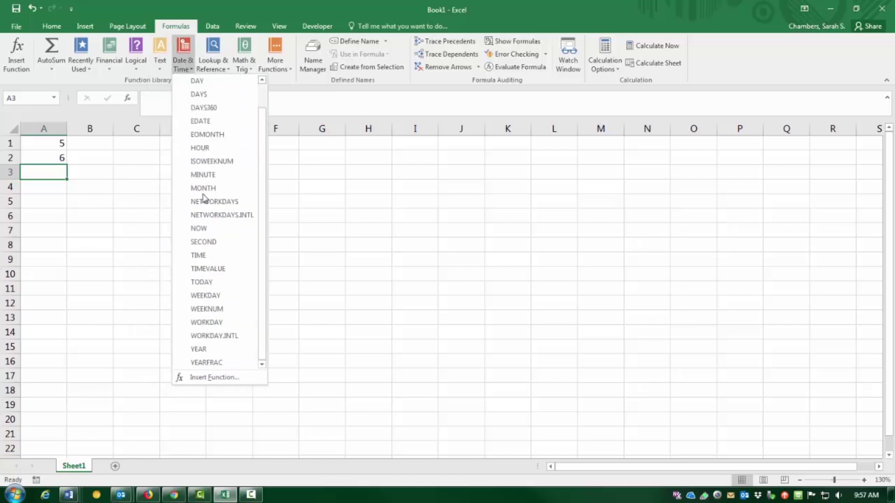
left_click(489, 305)
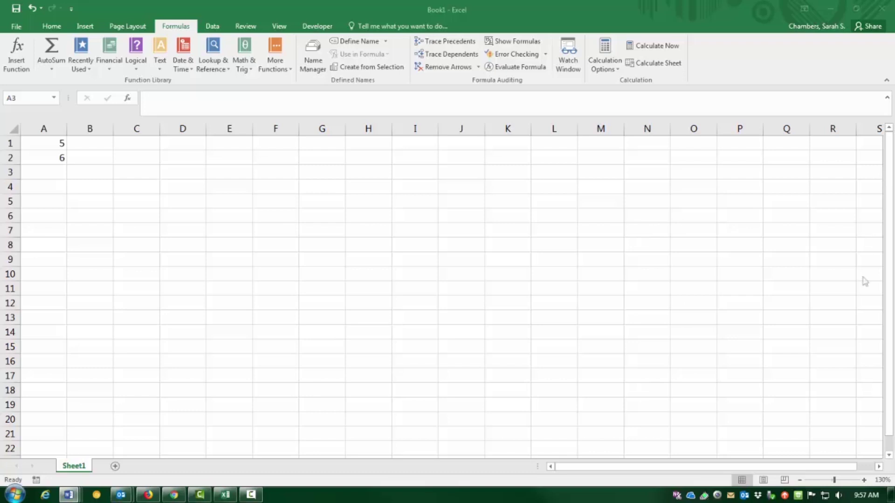
Insert the SUM function from the Most Recently Used category into cell A3.
left_click(130, 97)
left_click(130, 98)
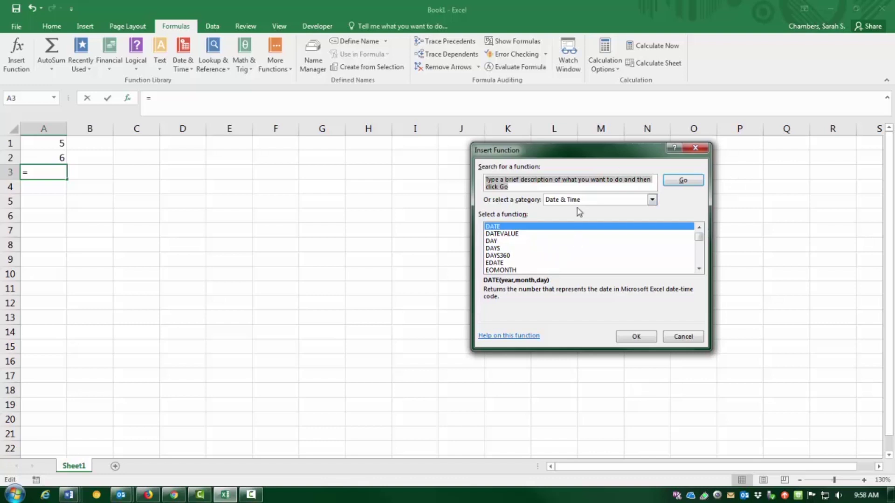
left_click(568, 200)
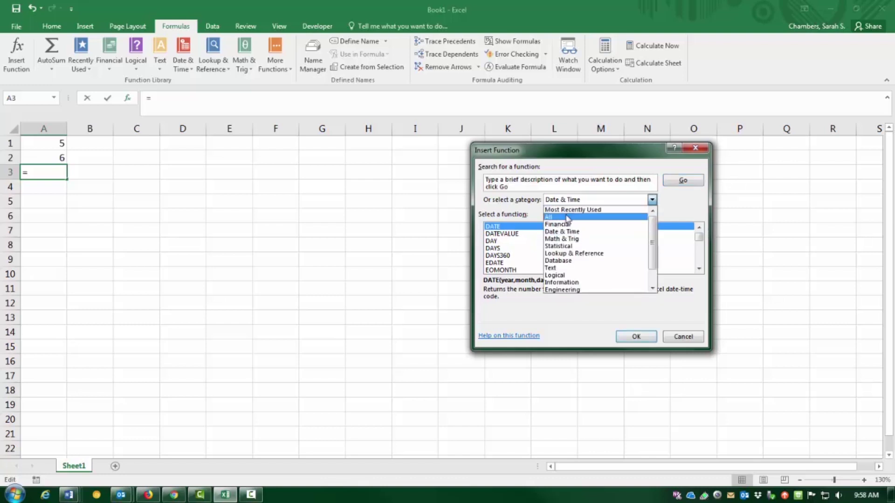
left_click(567, 218)
left_click(596, 204)
left_click(592, 216)
left_click(595, 204)
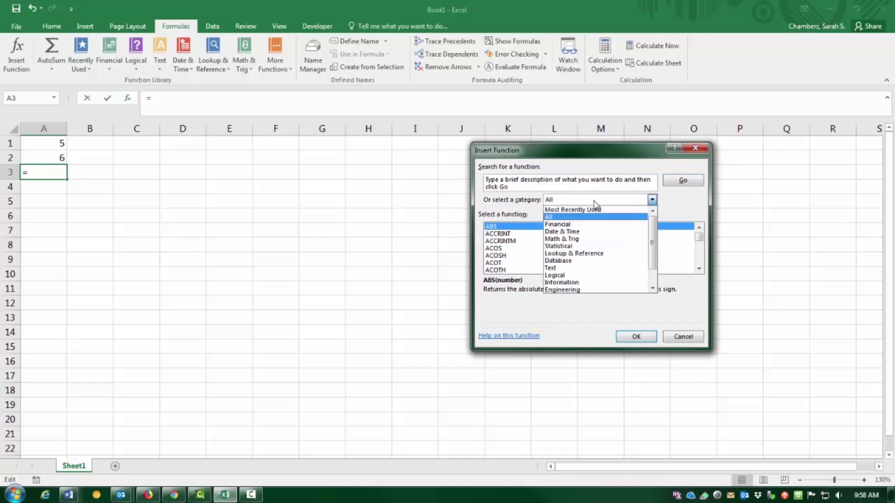
left_click(588, 209)
left_click(636, 336)
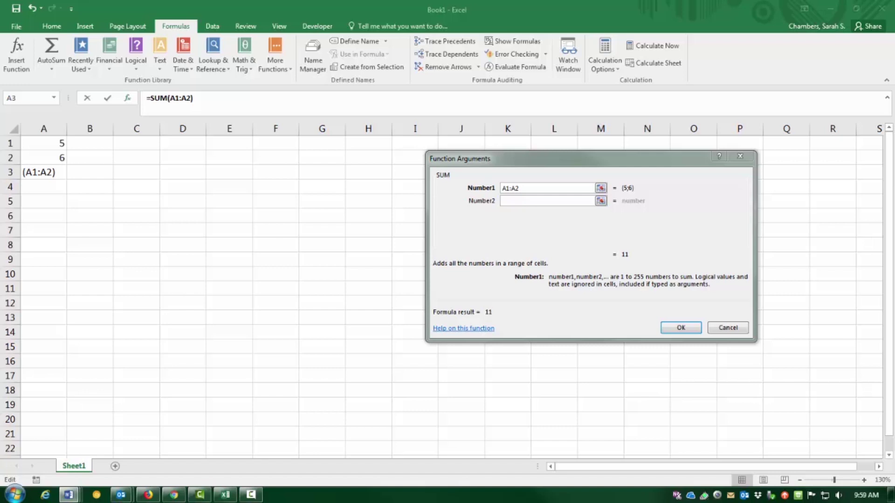
Set the SUM arguments to A1 for Number1 and A2 for Number2, and accept the function.
left_click(536, 279)
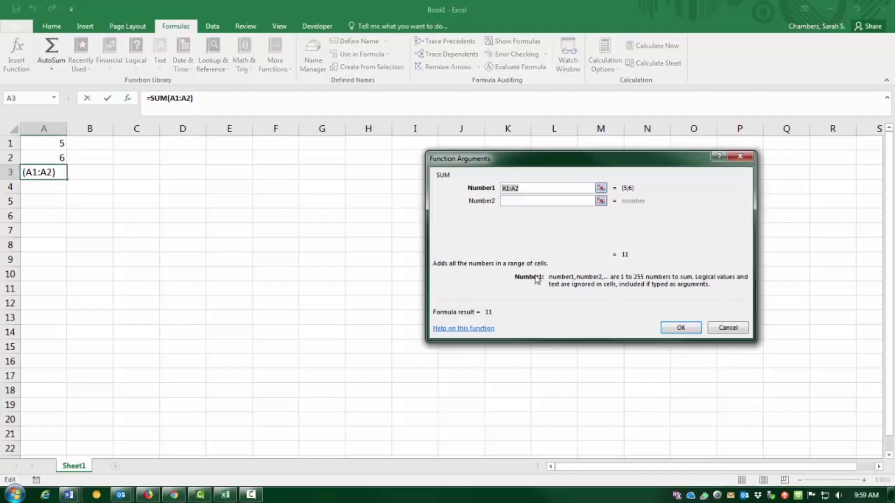
type("A1")
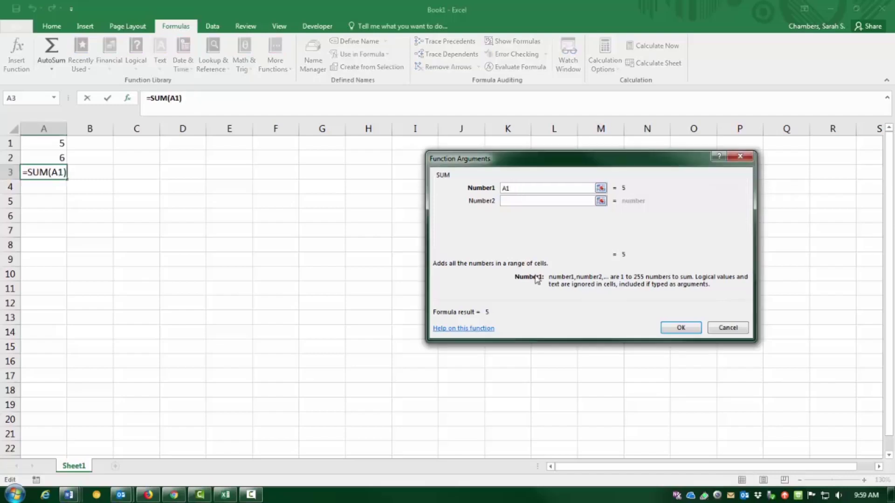
left_click(506, 201)
left_click(45, 158)
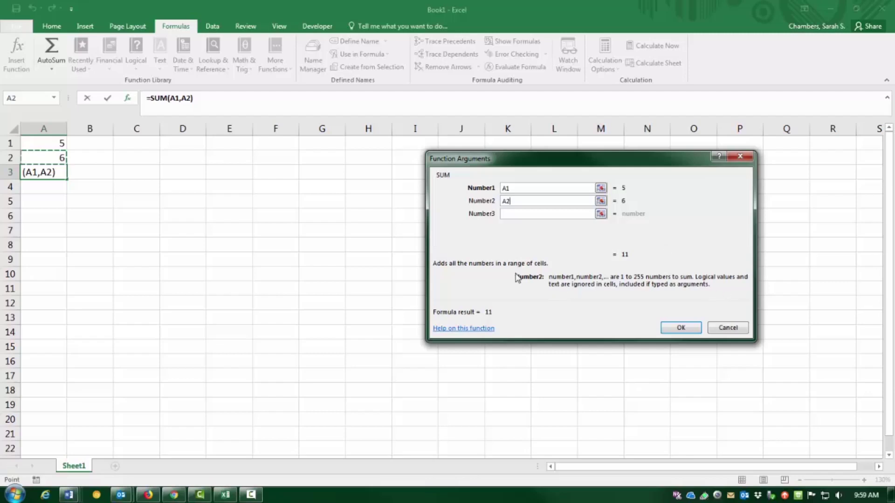
left_click(519, 199)
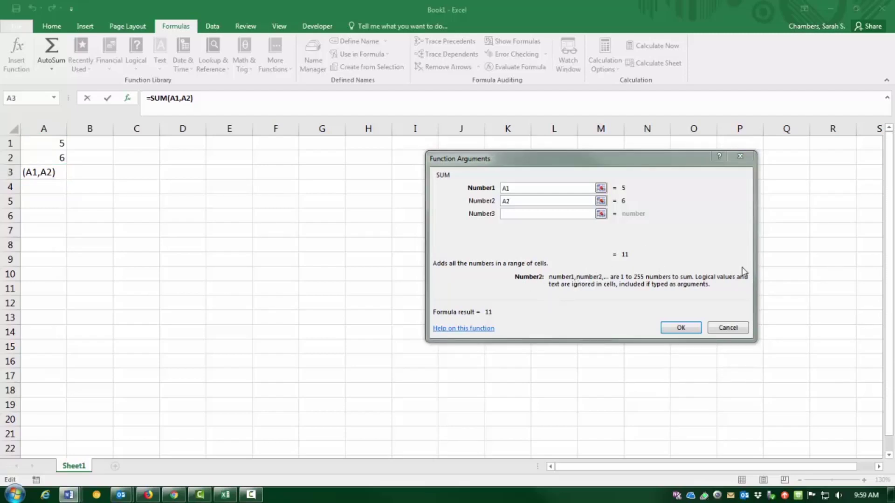
left_click(691, 327)
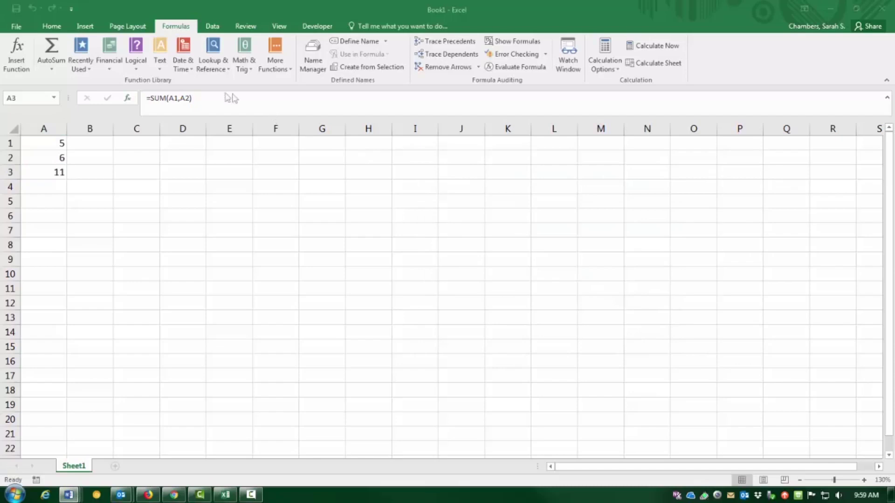
left_click(190, 98)
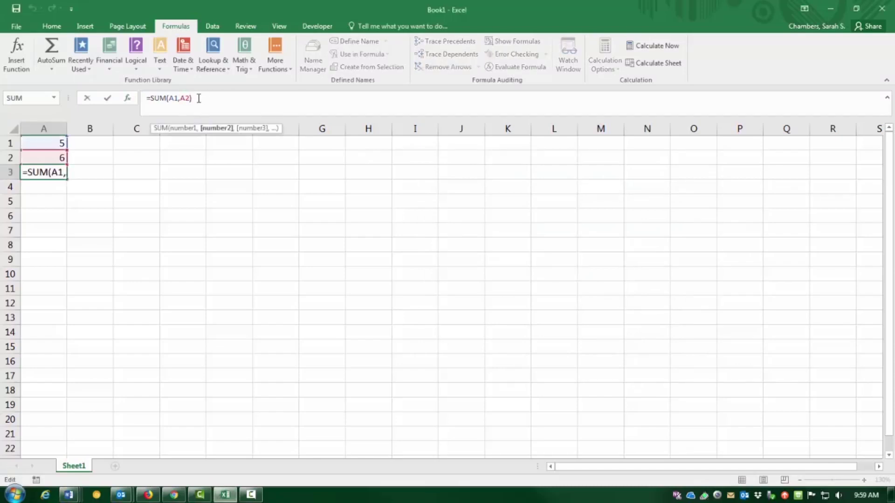
key("alt+Tab")
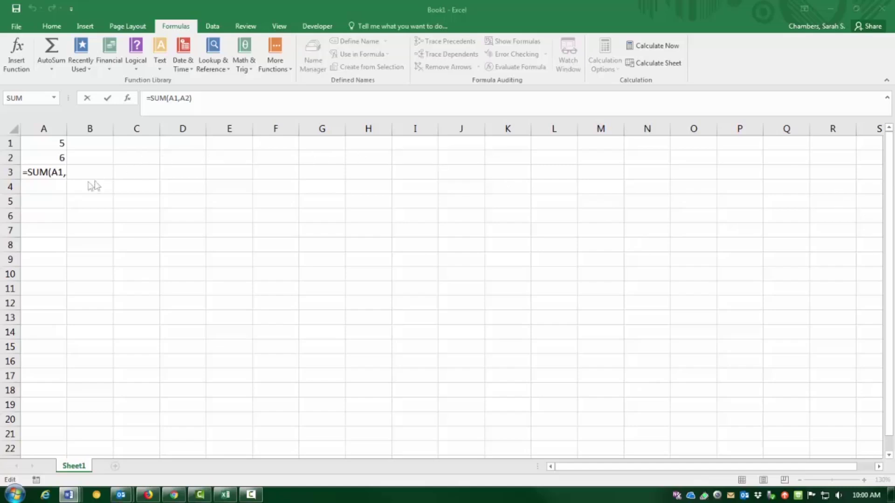
left_click(38, 174)
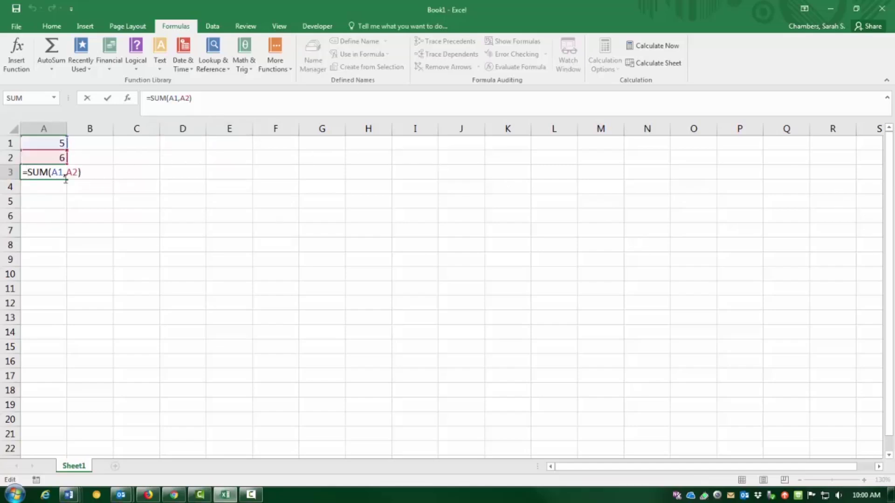
left_click(173, 217)
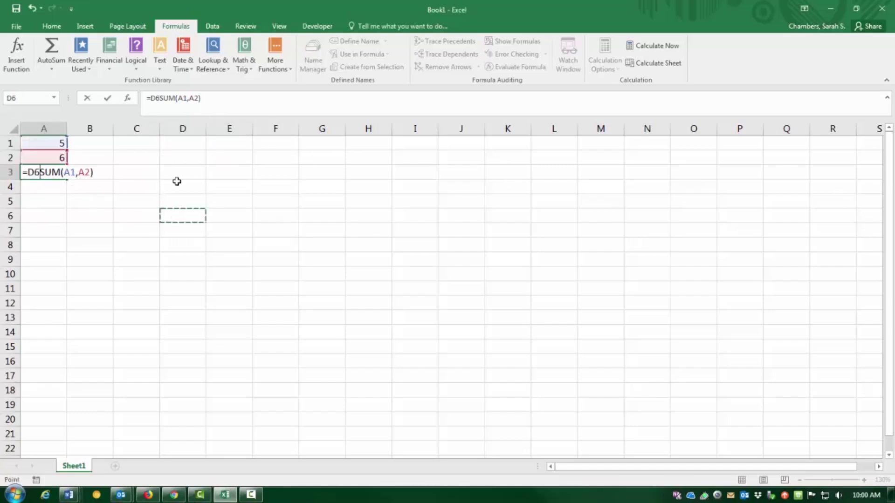
key("Escape")
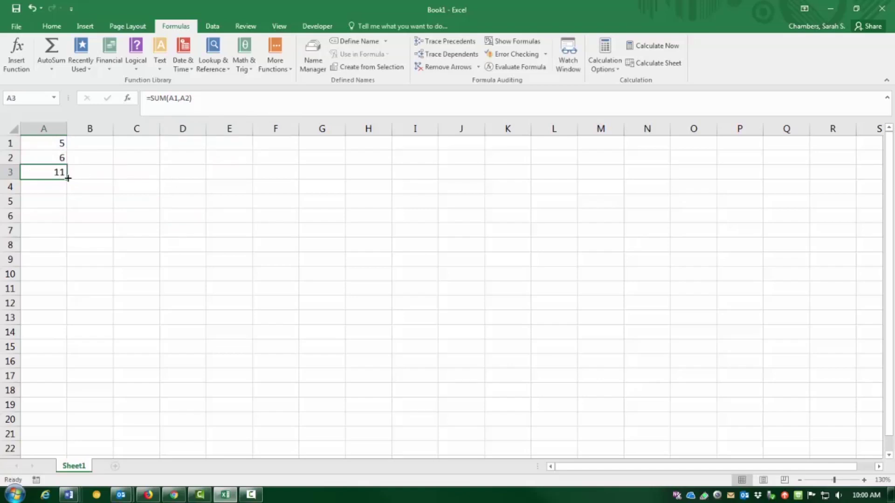
Fill the SUM formula from A3 across row 3 to cell E3.
left_click_drag(69, 178, 250, 181)
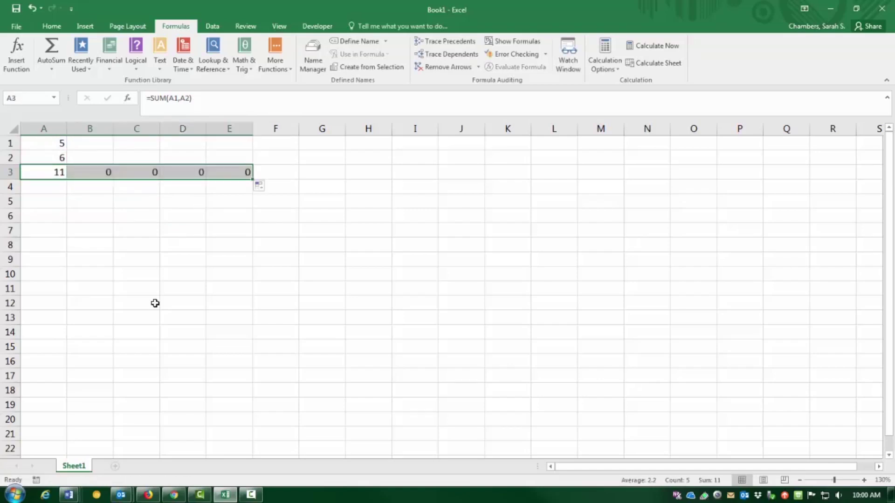